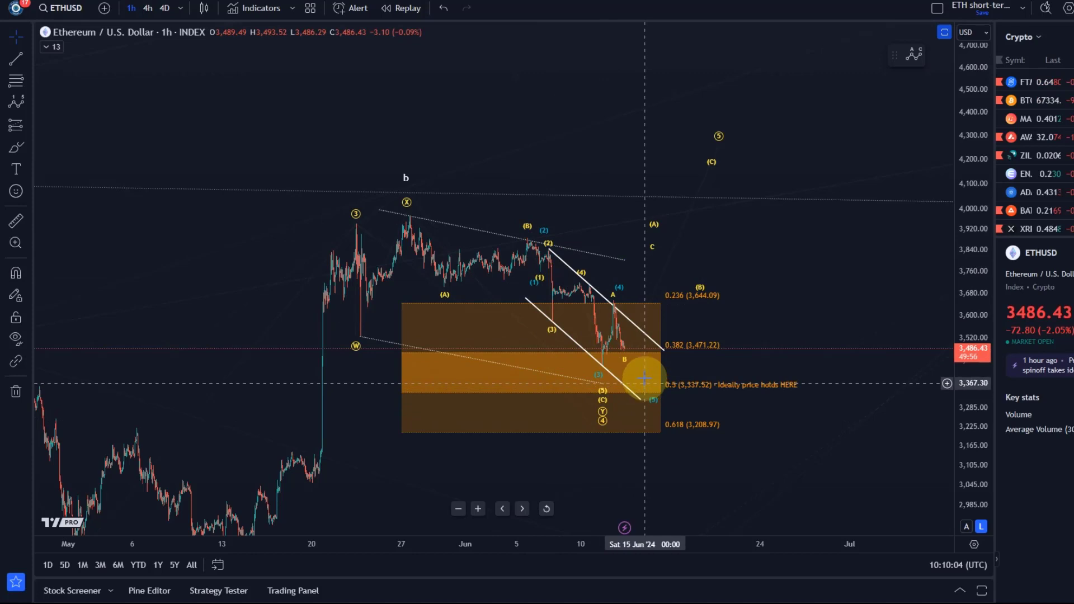
pyautogui.click(592, 334)
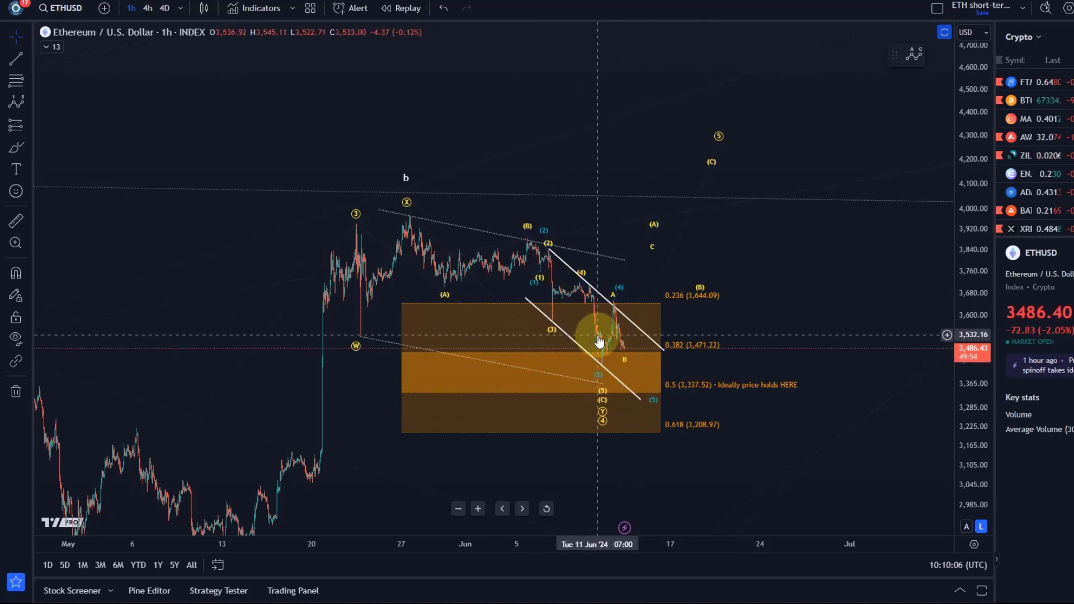
pyautogui.click(651, 293)
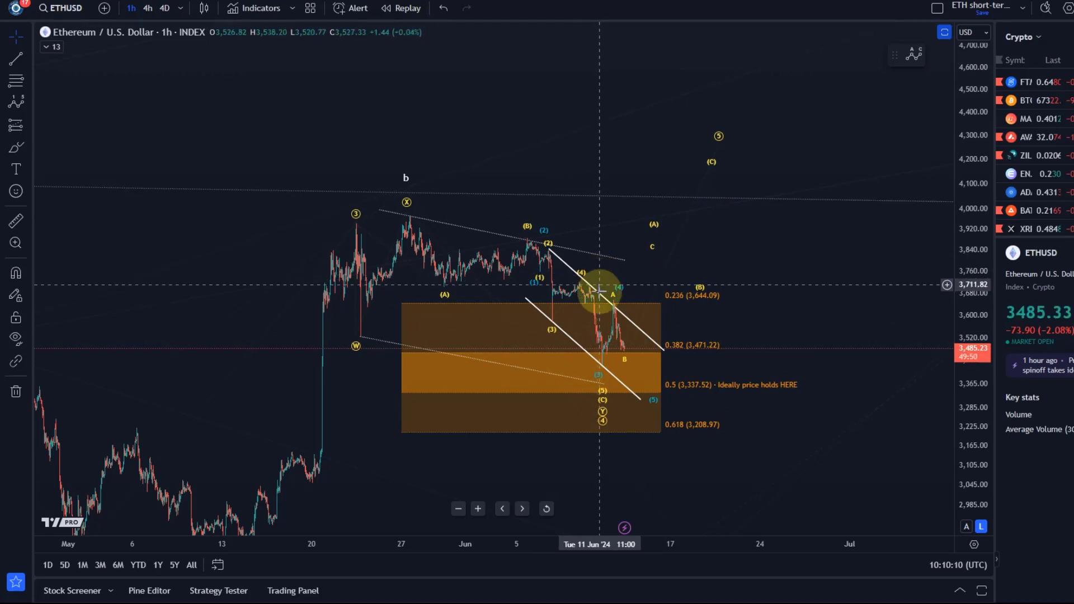
pyautogui.click(620, 292)
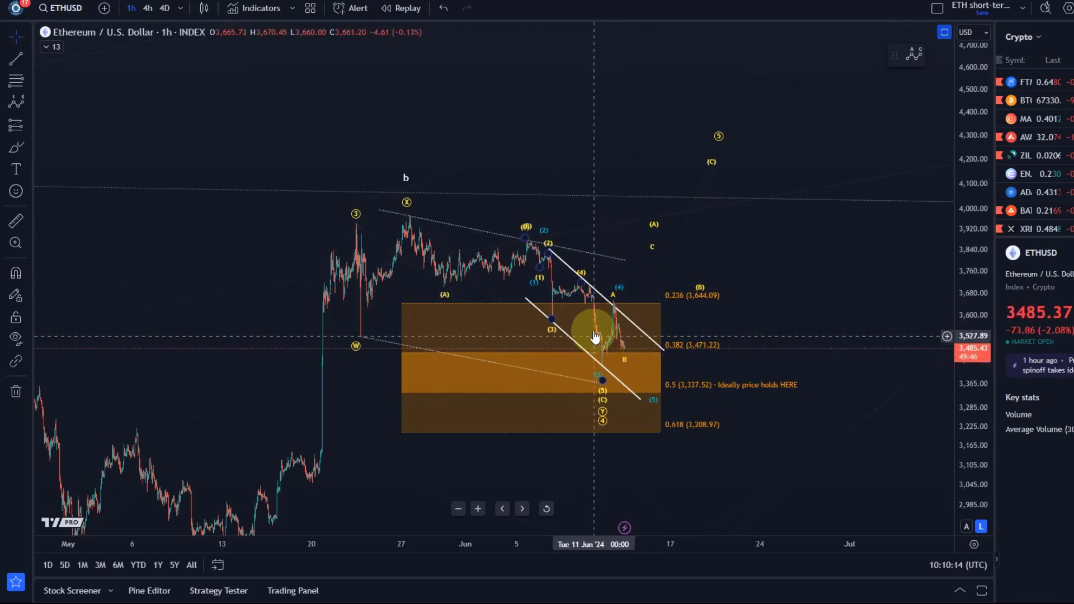
pyautogui.moveTo(606, 372)
pyautogui.mouseDown()
pyautogui.moveTo(627, 322)
pyautogui.moveTo(632, 366)
pyautogui.mouseUp()
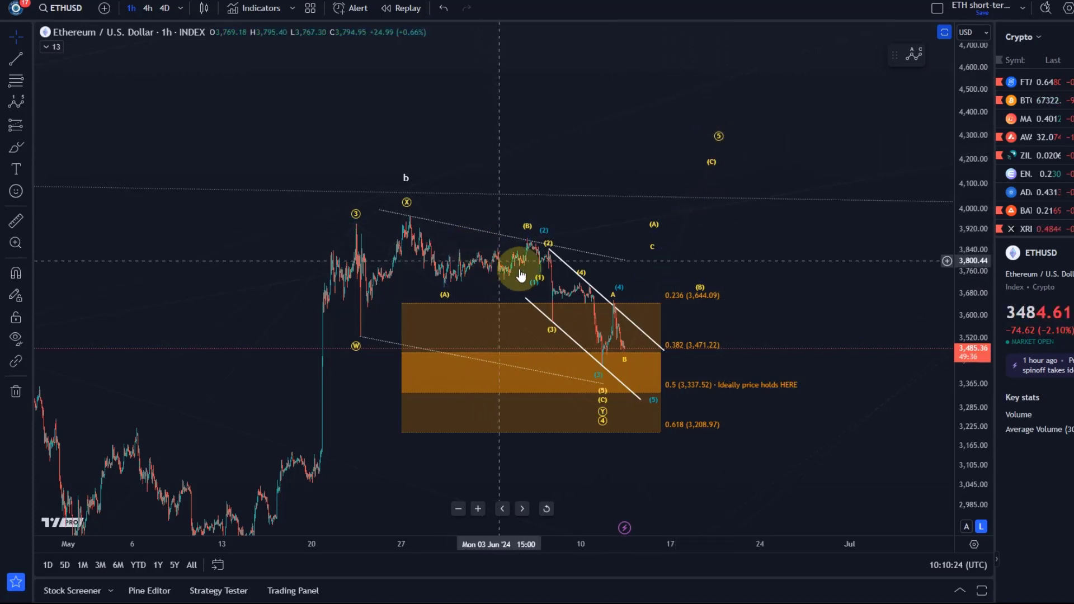
# - Shift the orange Fibonacci retracement forward in time so it spans 31 May to 20 June 2024, keeping its price levels
pyautogui.click(710, 381)
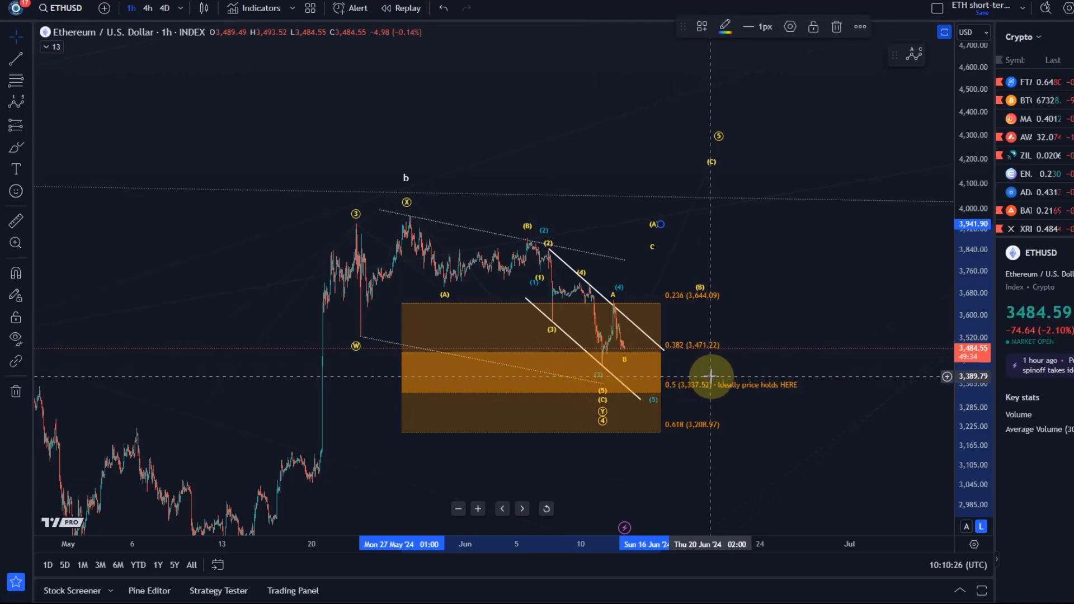
pyautogui.press('Right')
pyautogui.press('Right')
pyautogui.press('Right')
pyautogui.press('Right')
pyautogui.press('Right')
pyautogui.press('Right')
pyautogui.press('Right')
pyautogui.press('Right')
pyautogui.press('Right')
pyautogui.press('Right')
pyautogui.press('Right')
pyautogui.press('Right')
pyautogui.press('Right')
pyautogui.press('Right')
pyautogui.press('Right')
pyautogui.press('Right')
pyautogui.press('Right')
pyautogui.press('Right')
pyautogui.press('Right')
pyautogui.press('Right')
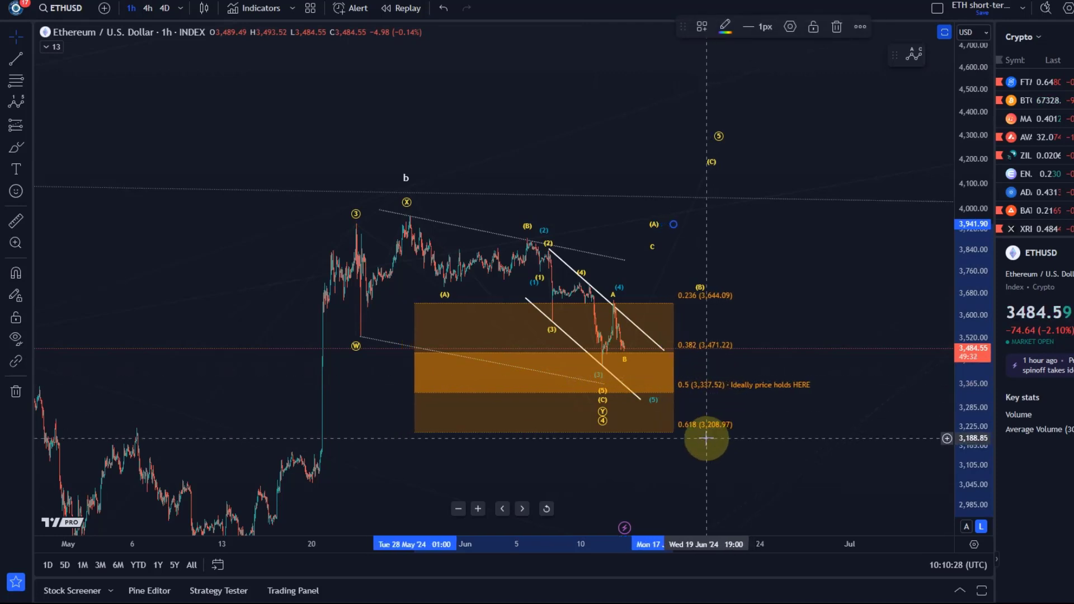
pyautogui.press('Right')
pyautogui.press('Right')
pyautogui.press('Right')
pyautogui.press('Right')
pyautogui.press('Right')
pyautogui.press('Right')
pyautogui.press('Right')
pyautogui.press('Right')
pyautogui.press('Right')
pyautogui.press('Right')
pyautogui.press('Right')
pyautogui.press('Right')
pyautogui.press('Right')
pyautogui.press('Right')
pyautogui.press('Right')
pyautogui.press('Right')
pyautogui.press('Right')
pyautogui.press('Right')
pyautogui.press('Right')
pyautogui.press('Right')
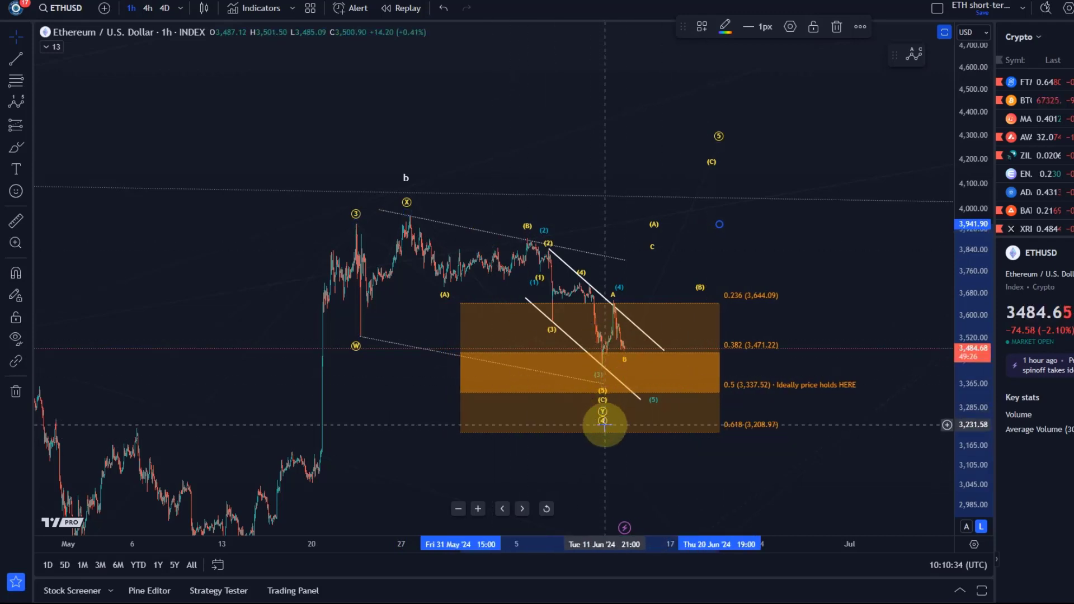
# - Reposition the circled wave 4 endpoint at about 3,265 near 11 June, within the Fibonacci support zone
pyautogui.moveTo(605, 422)
pyautogui.mouseDown()
pyautogui.moveTo(616, 428)
pyautogui.moveTo(602, 367)
pyautogui.moveTo(619, 283)
pyautogui.moveTo(632, 354)
pyautogui.moveTo(590, 366)
pyautogui.moveTo(601, 368)
pyautogui.moveTo(602, 414)
pyautogui.mouseUp()
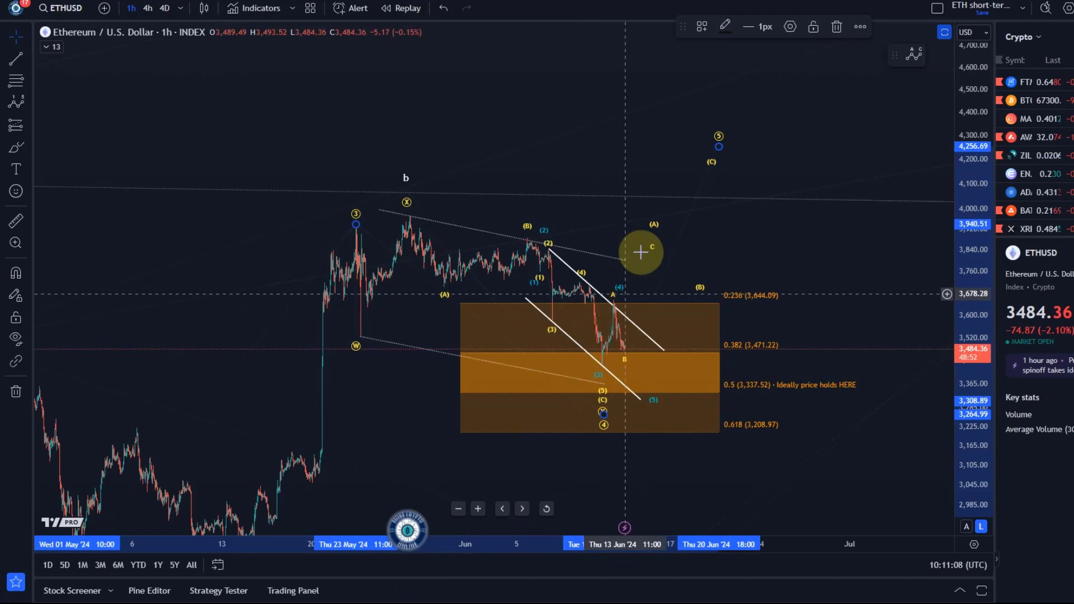
pyautogui.moveTo(974, 164); pyautogui.dragTo(974, 329)
pyautogui.scroll(-3, 708, 305)
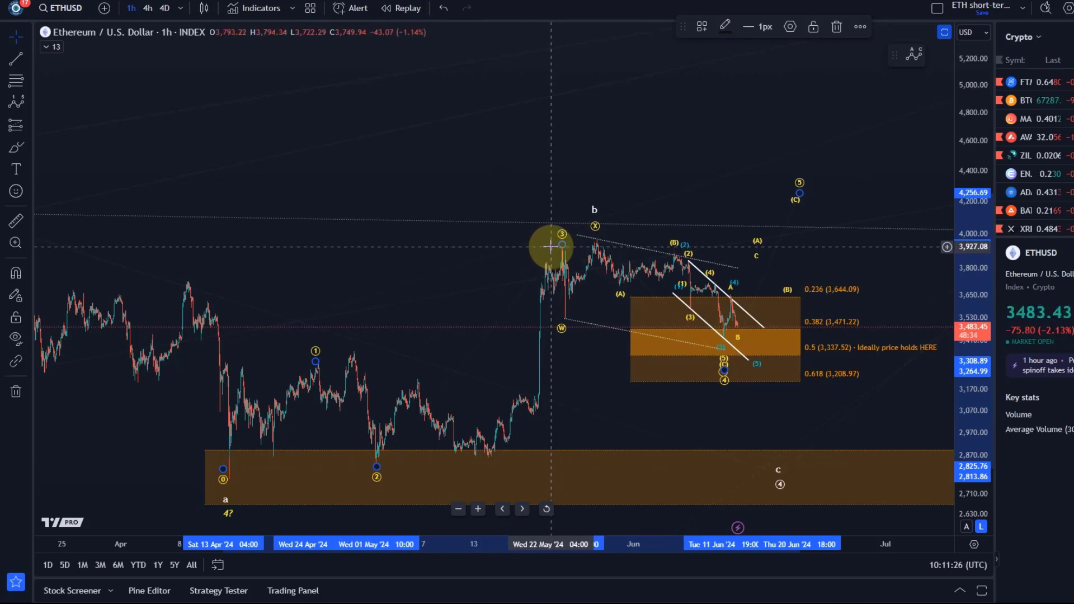
pyautogui.moveTo(663, 160); pyautogui.dragTo(456, 182)
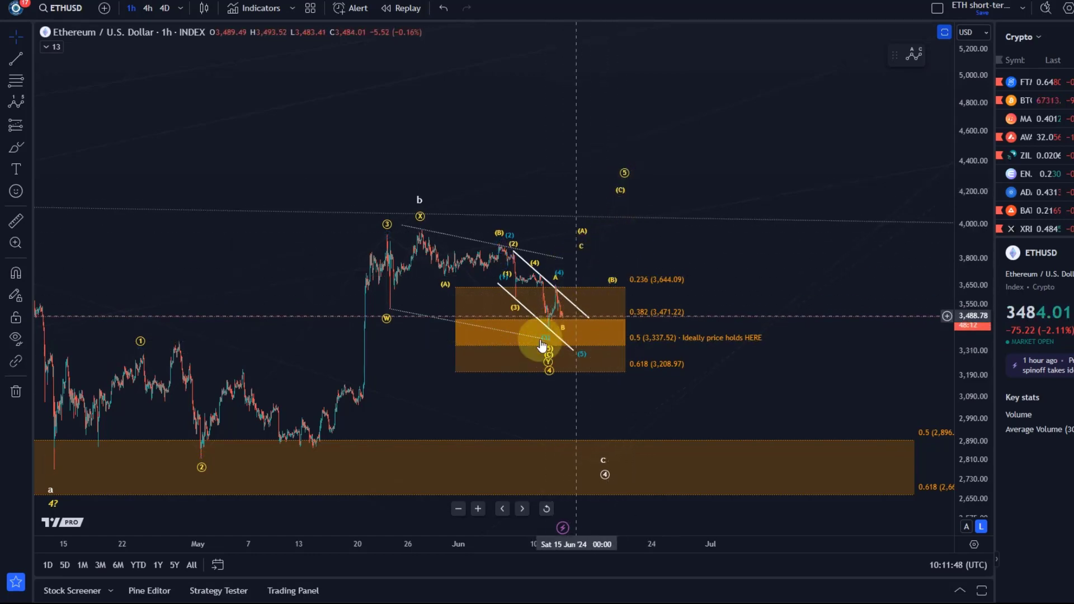
# - Move the C target of the small yellow A-B-C pattern to about 3,856, directly beneath the (A) label
pyautogui.scroll(3, 531, 357)
pyautogui.moveTo(257, 131); pyautogui.dragTo(745, 205)
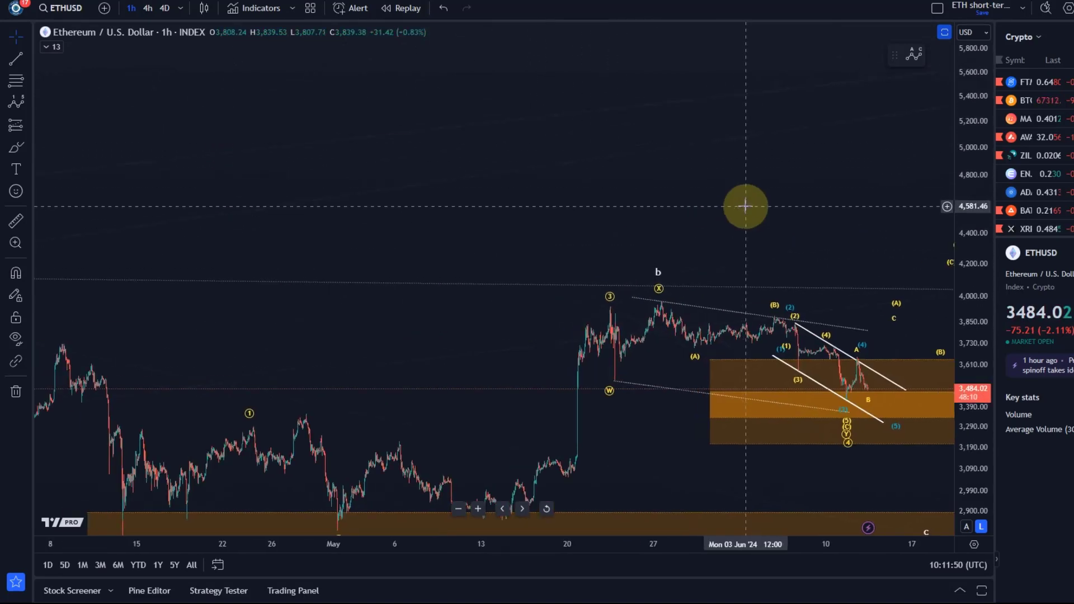
pyautogui.scroll(3, 745, 206)
pyautogui.scroll(2, 472, 112)
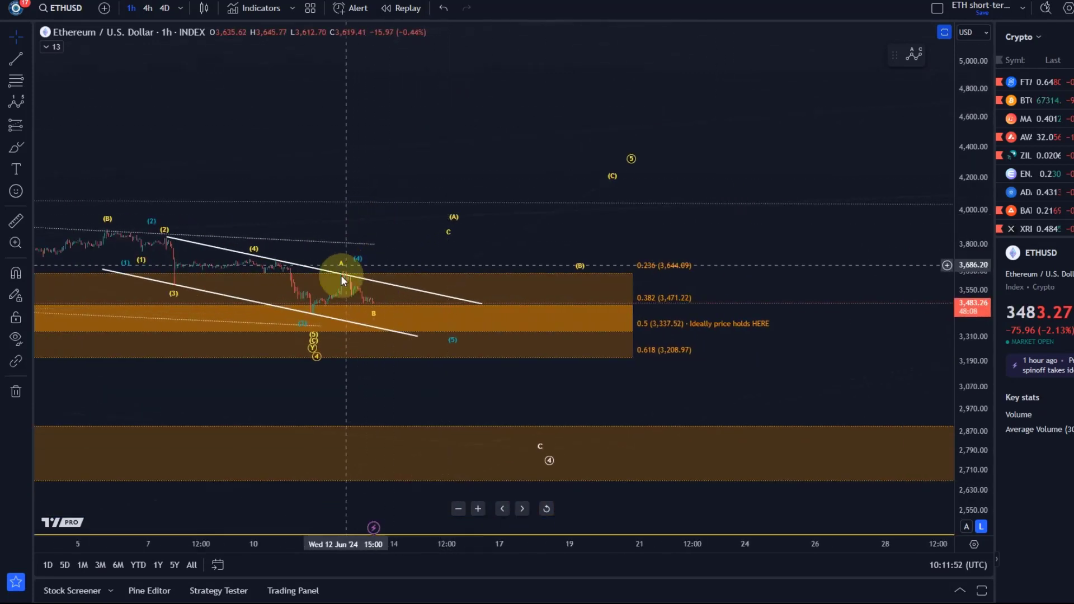
pyautogui.click(311, 310)
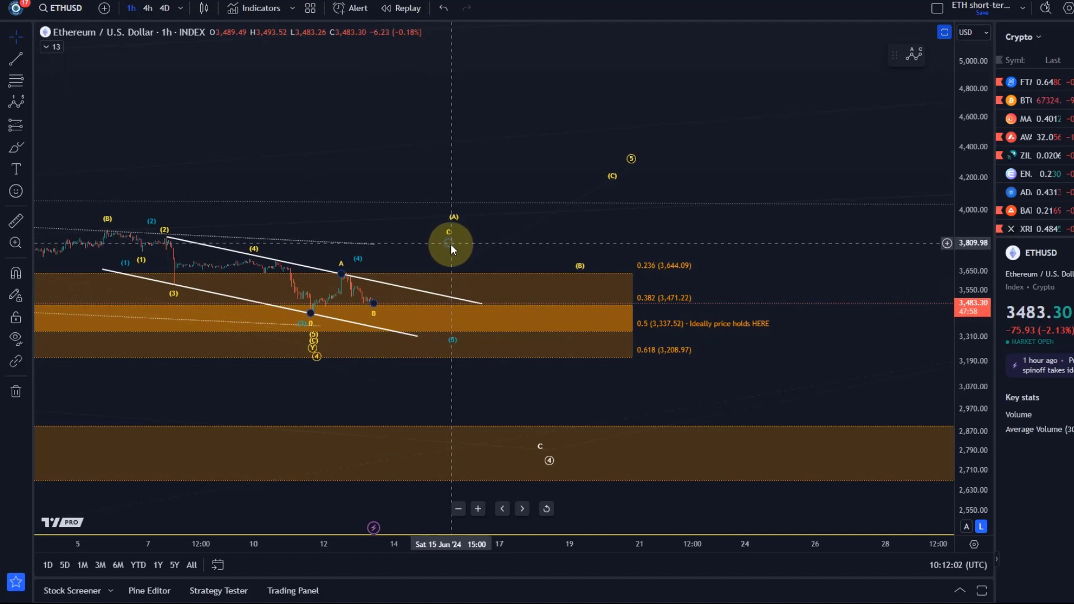
pyautogui.moveTo(448, 243)
pyautogui.mouseDown()
pyautogui.moveTo(464, 239)
pyautogui.moveTo(453, 235)
pyautogui.mouseUp()
pyautogui.click(390, 203)
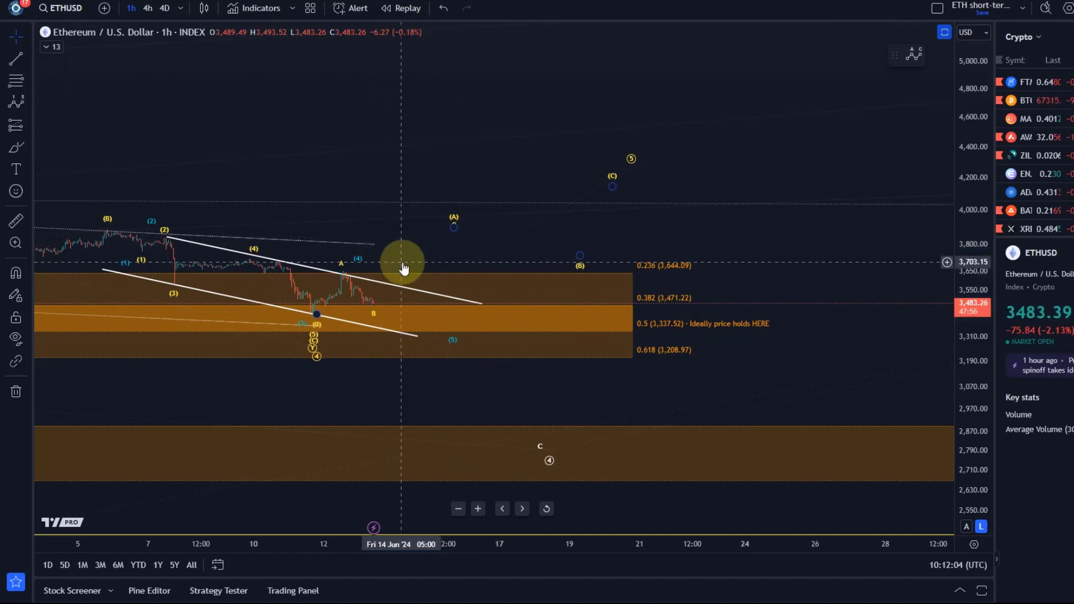
# - Move the circled 4, circled Y and (C) endpoints to 14 June, beneath the blue (5) on the lower channel line
pyautogui.scroll(-5, 403, 269)
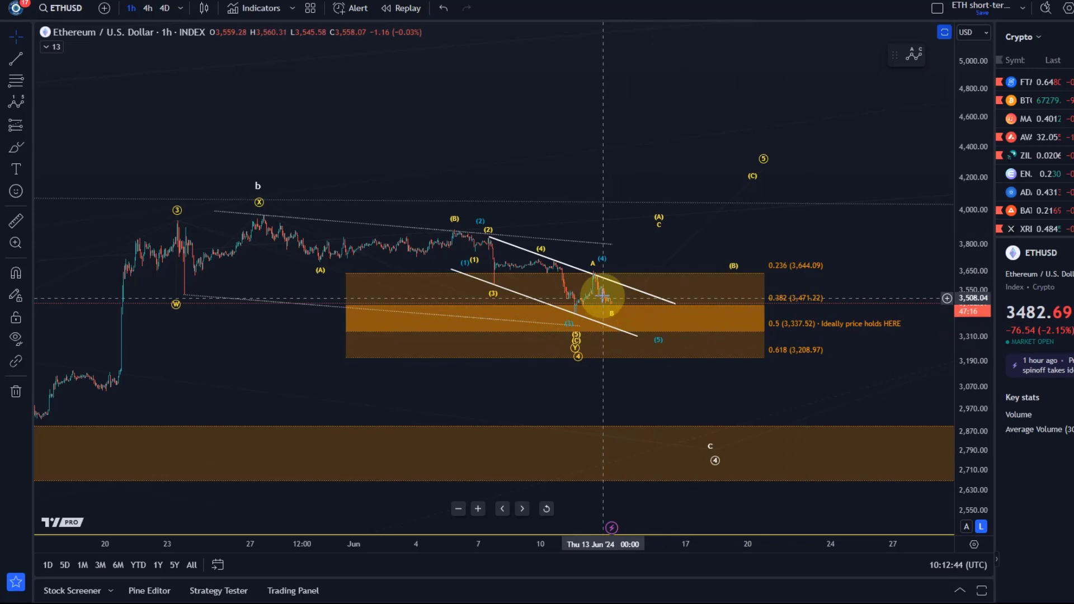
pyautogui.click(652, 330)
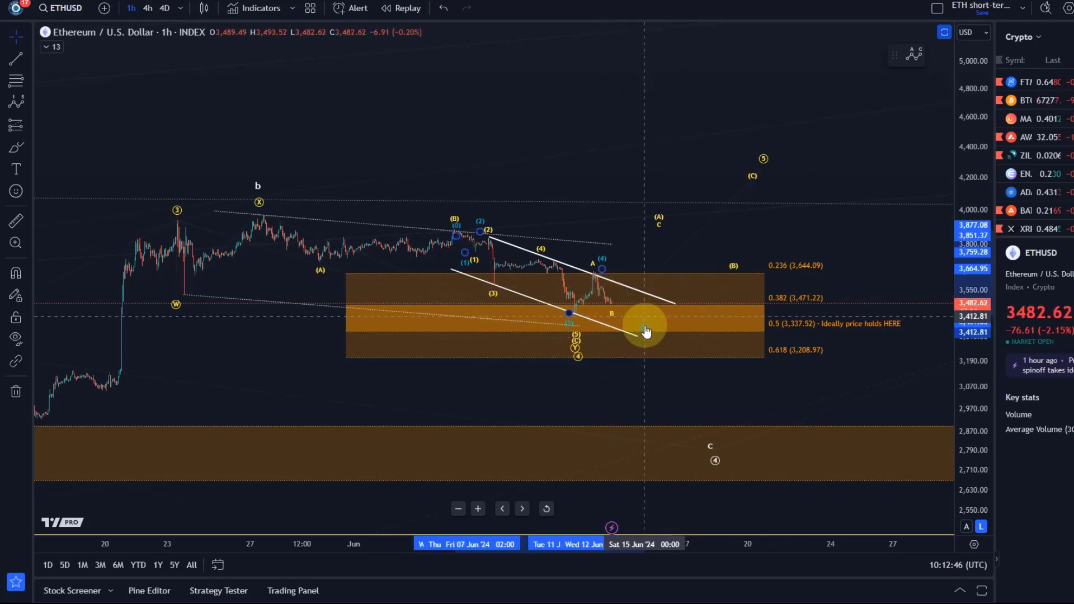
pyautogui.click(576, 342)
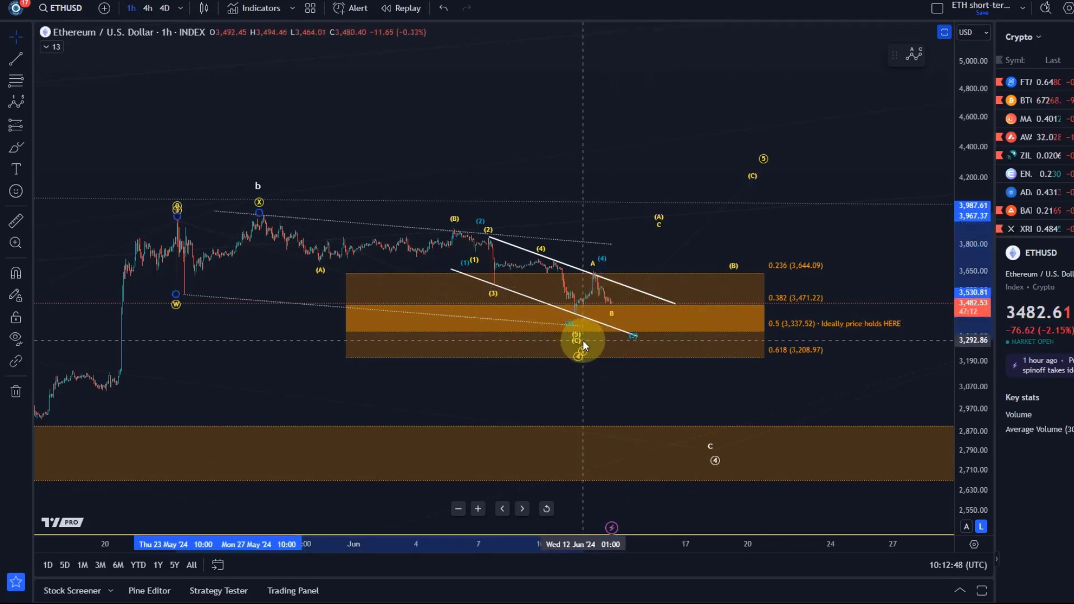
pyautogui.moveTo(576, 341)
pyautogui.mouseDown()
pyautogui.moveTo(636, 346)
pyautogui.moveTo(637, 362)
pyautogui.mouseUp()
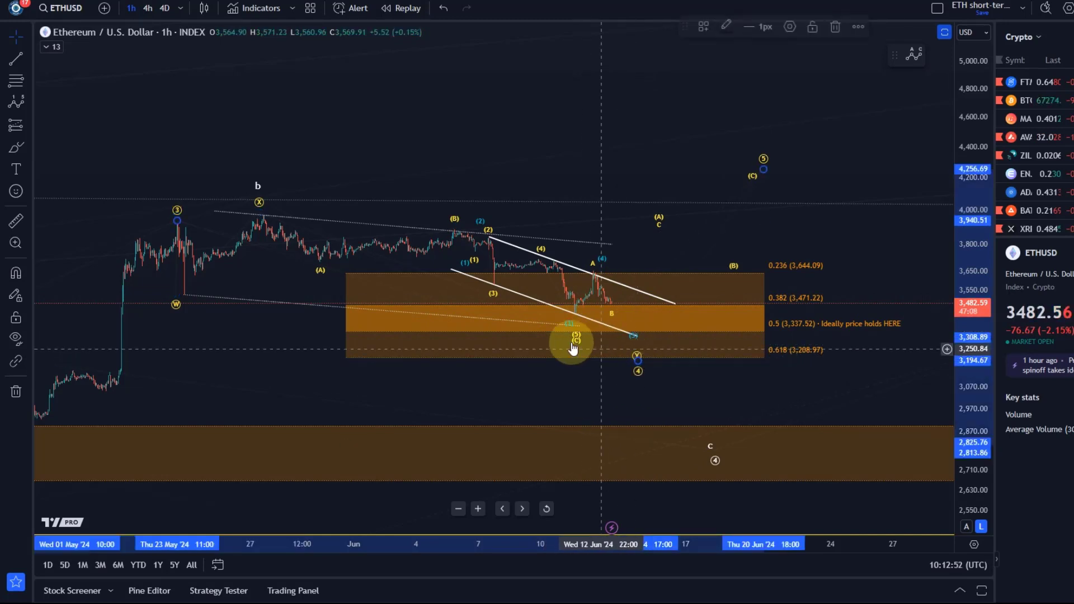
pyautogui.moveTo(575, 348); pyautogui.dragTo(636, 343)
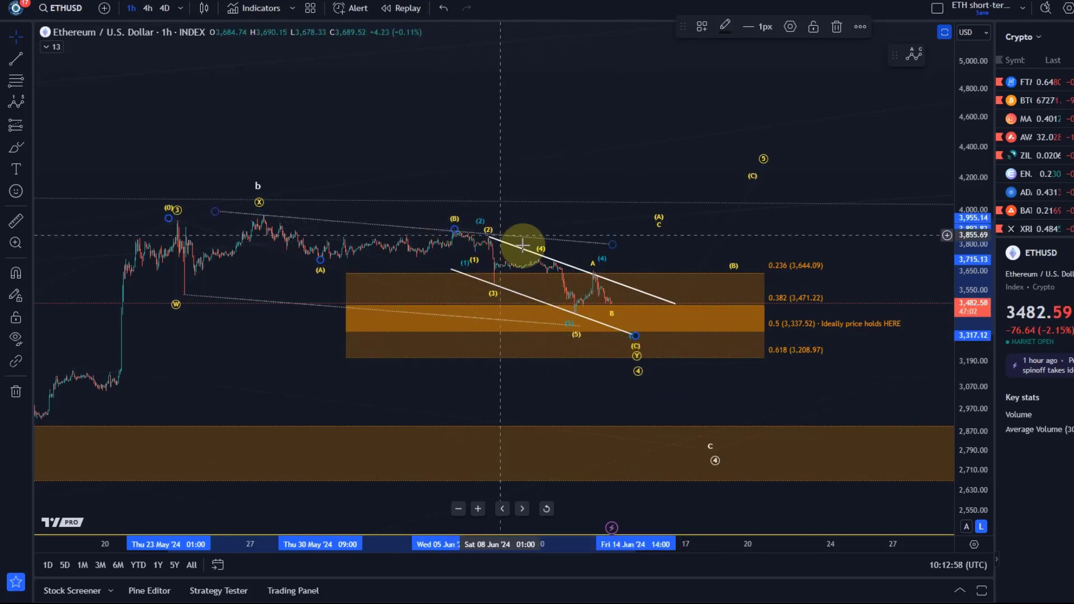
# - Return (C), circled Y and circled 4 to the 11 June low, with (C) at about 3,326 and circled 4 at about 3,201
pyautogui.moveTo(640, 354); pyautogui.dragTo(577, 342)
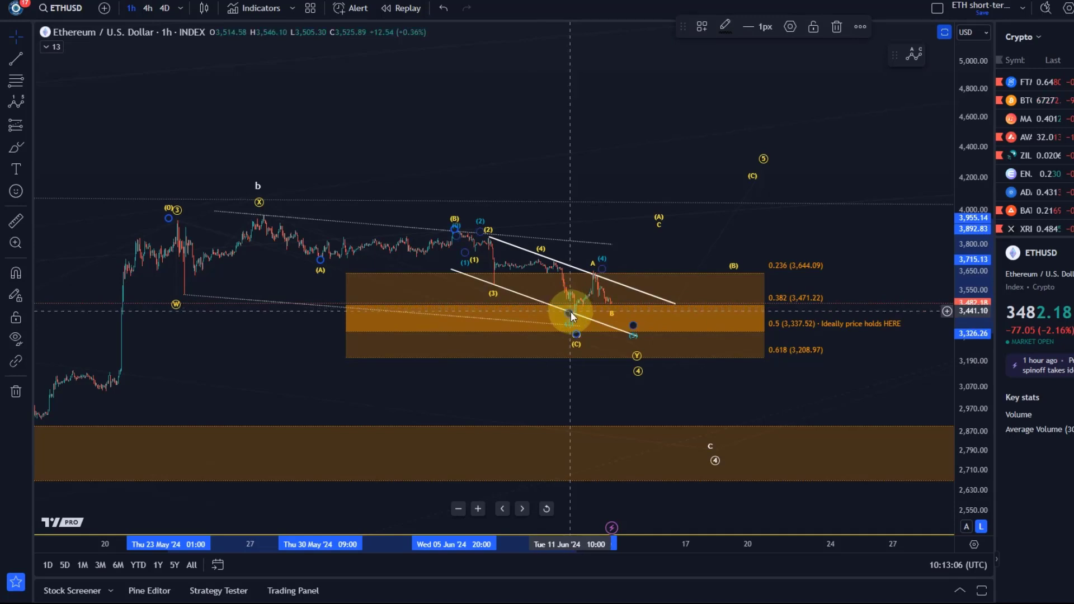
pyautogui.click(594, 271)
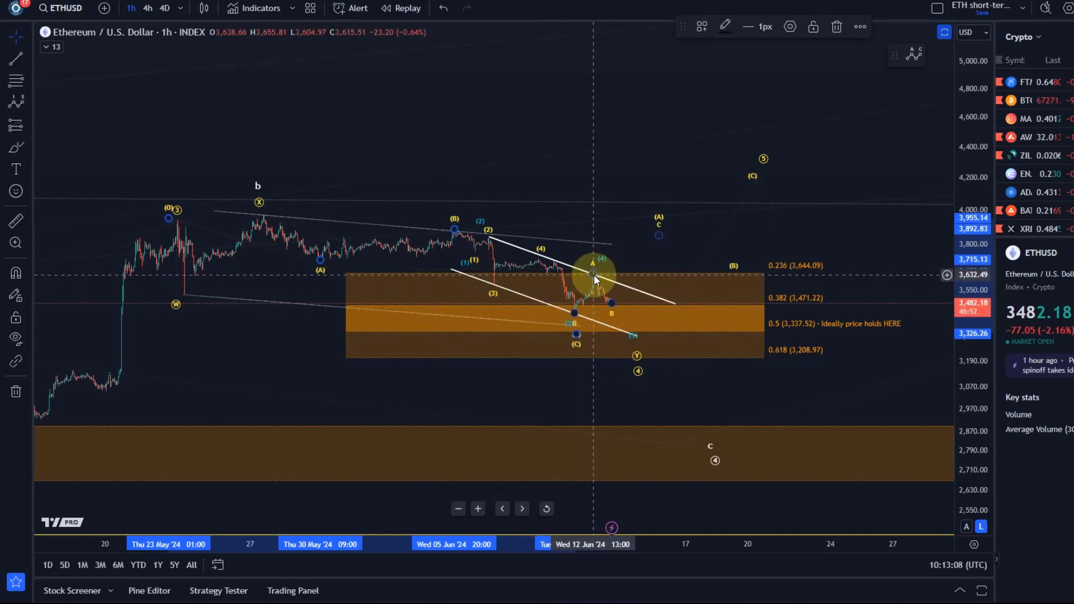
pyautogui.click(621, 347)
pyautogui.moveTo(635, 355)
pyautogui.mouseDown()
pyautogui.moveTo(578, 347)
pyautogui.moveTo(638, 371)
pyautogui.moveTo(621, 374)
pyautogui.moveTo(582, 370)
pyautogui.moveTo(578, 358)
pyautogui.mouseUp()
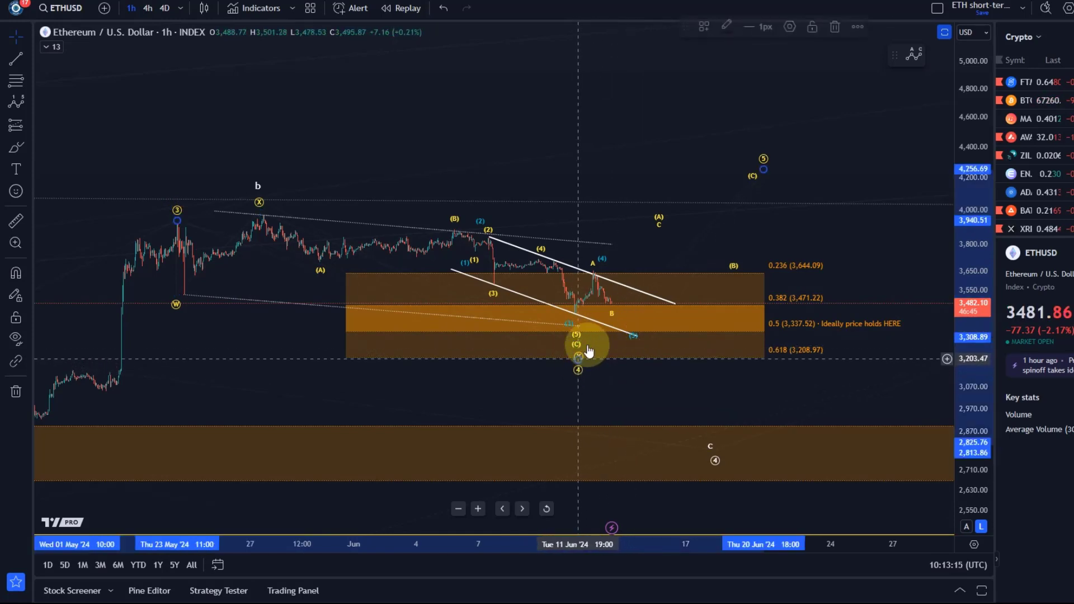
# - Examine the blue wave count toward (5) and the alternative yellow A-B-C count around the white descending channel
pyautogui.click(623, 311)
pyautogui.moveTo(625, 311); pyautogui.dragTo(610, 316)
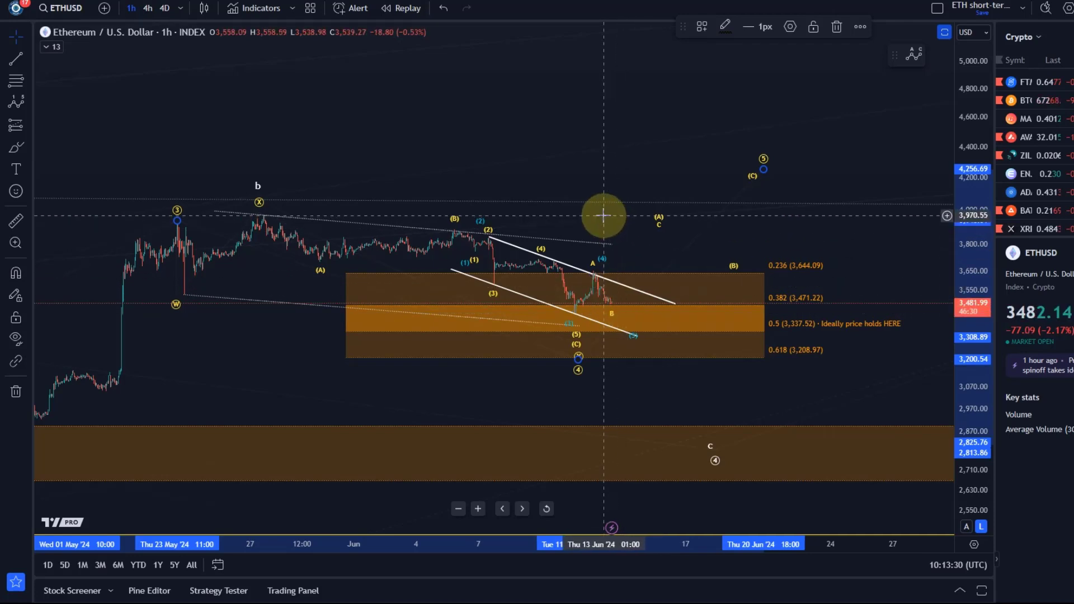
pyautogui.click(606, 312)
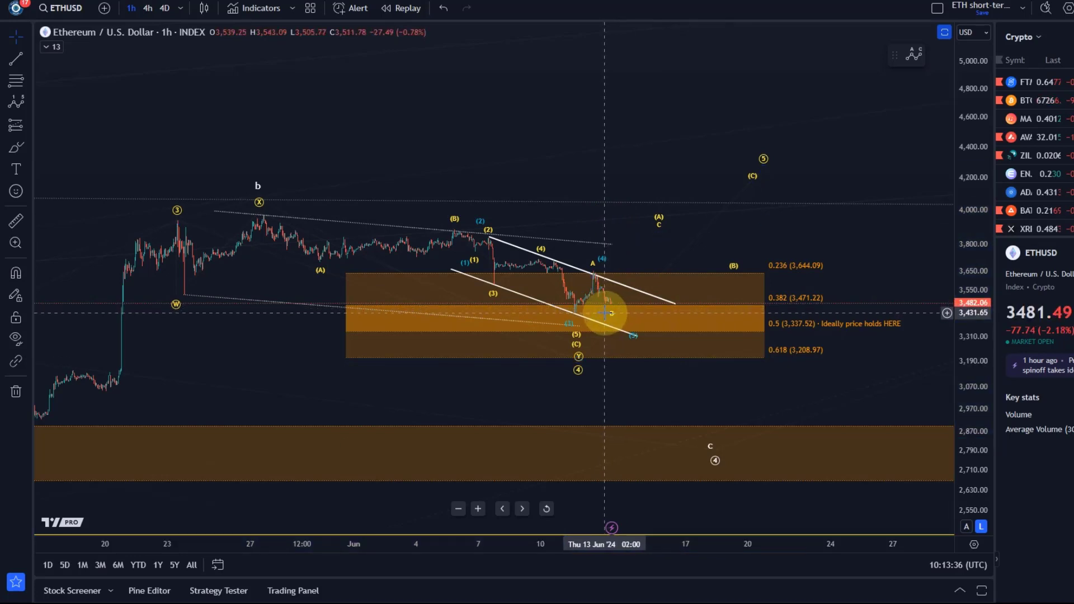
pyautogui.click(636, 337)
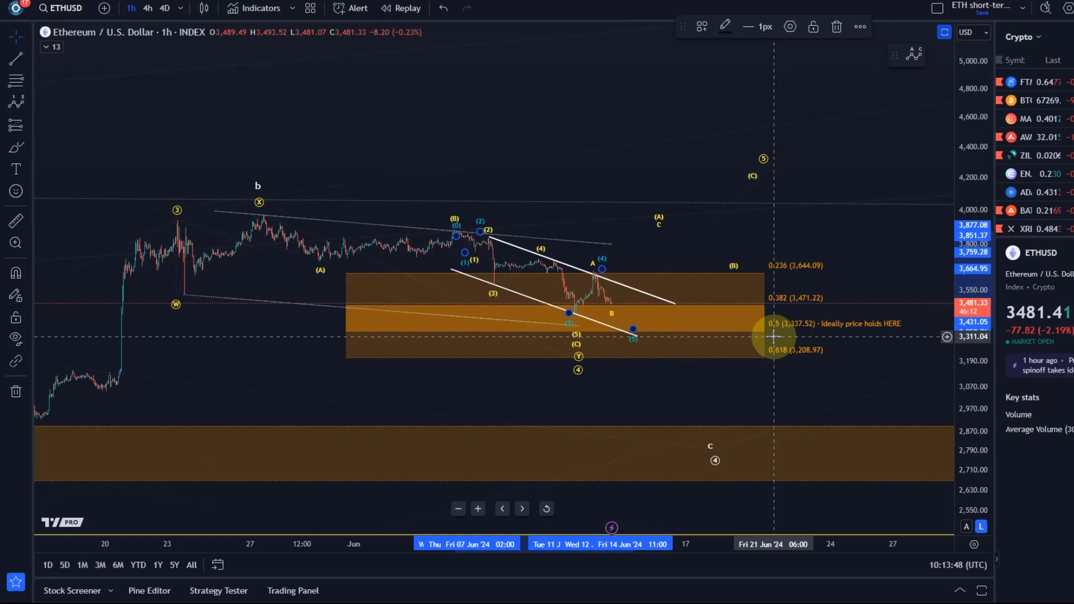
pyautogui.click(626, 284)
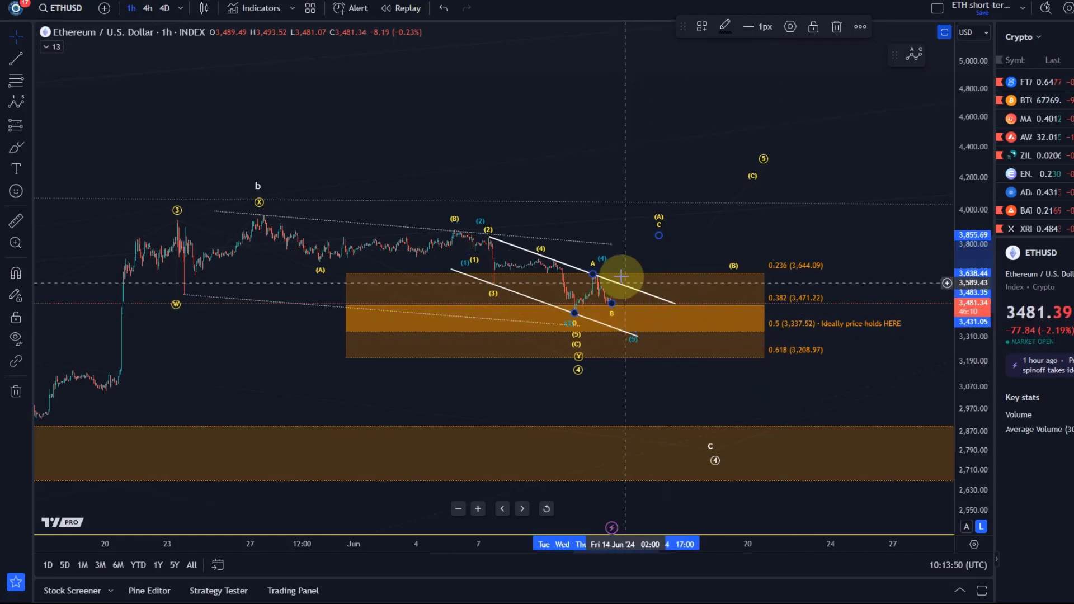
pyautogui.click(630, 264)
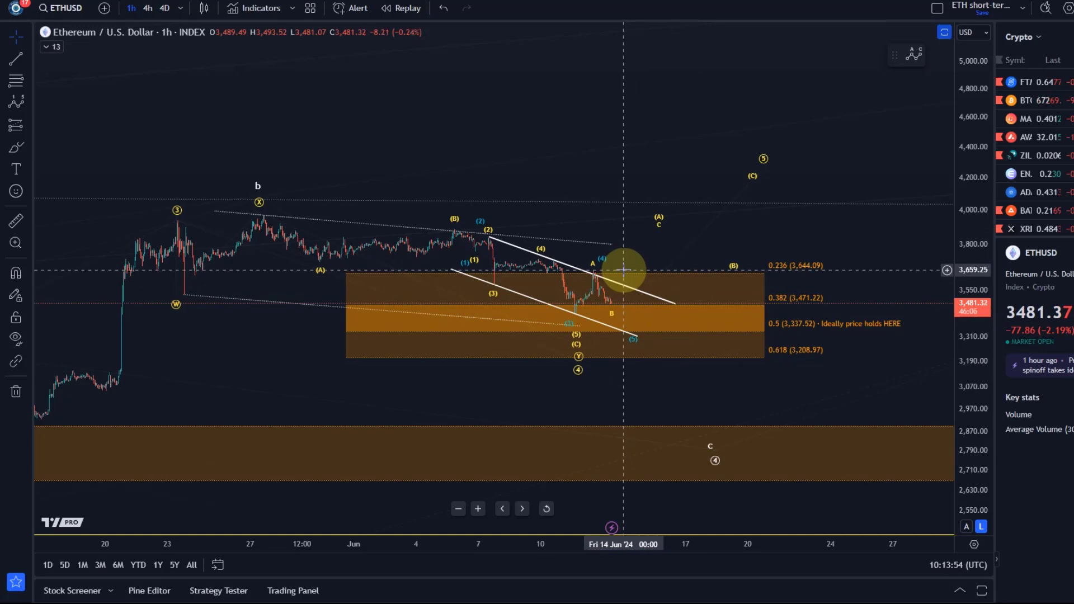
pyautogui.click(594, 268)
pyautogui.click(711, 162)
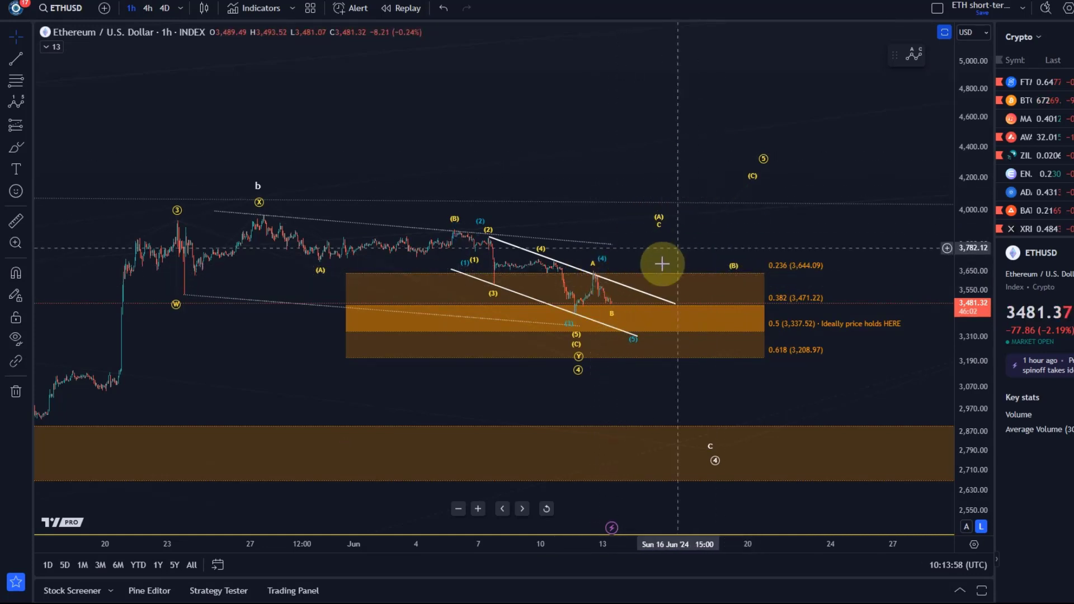